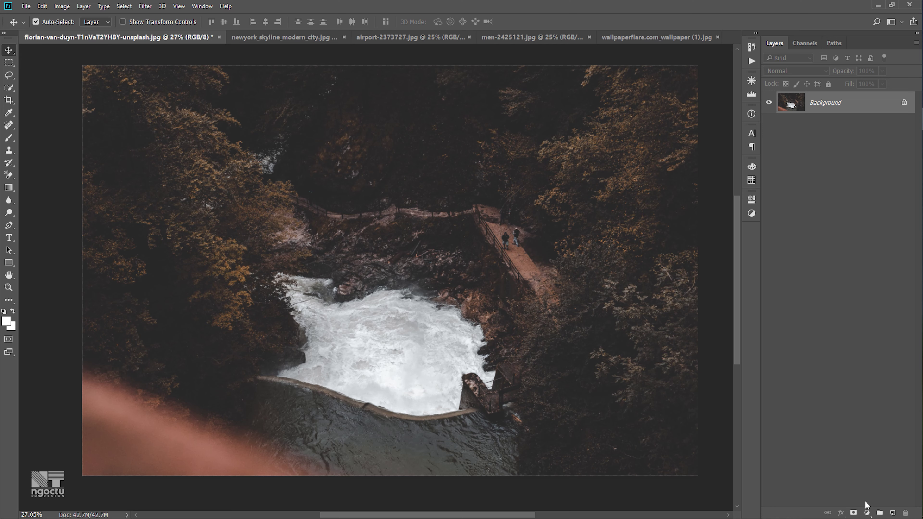
Add a Levels 1 adjustment layer above Background, briefly opening and closing the Levels window.
left_click(867, 512)
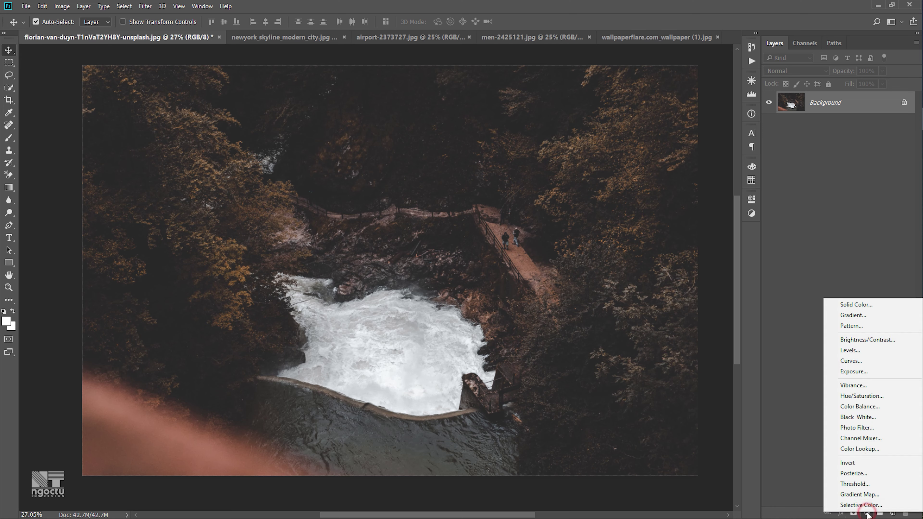
left_click(857, 350)
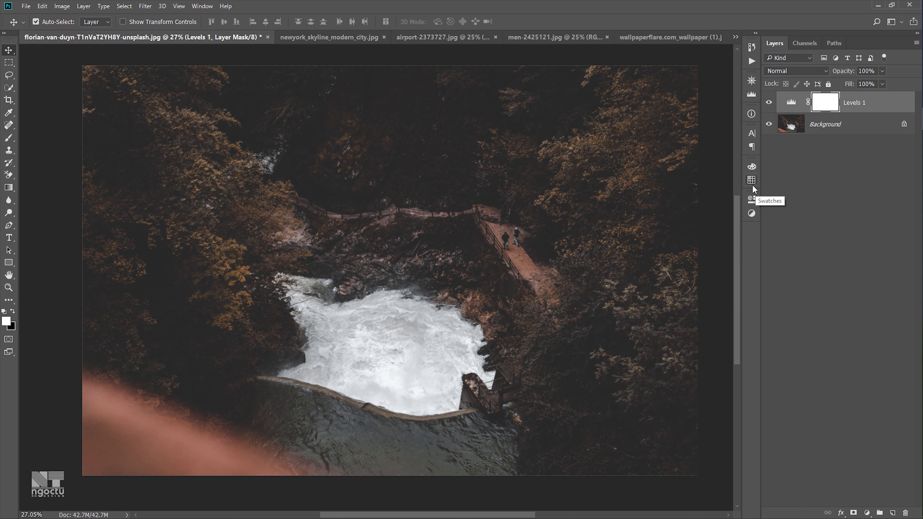
left_click(61, 6)
mouse_move(77, 30)
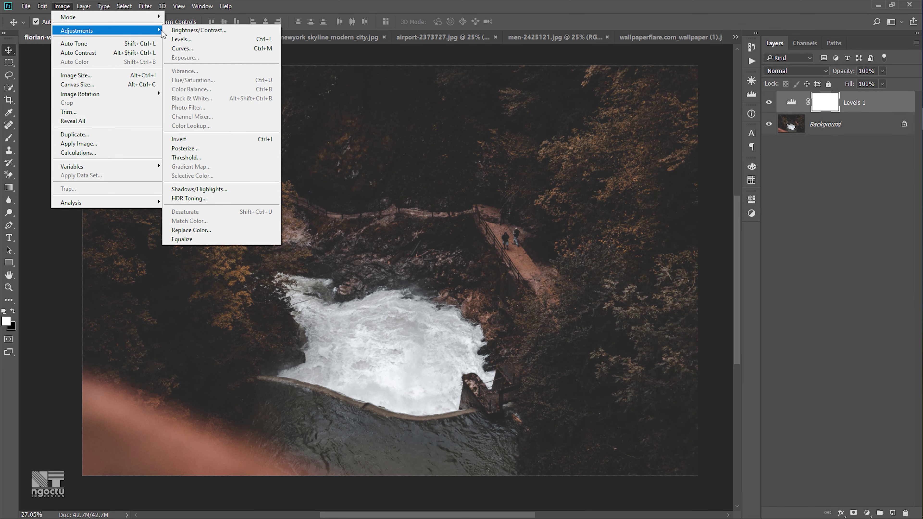
key("ctrl+l")
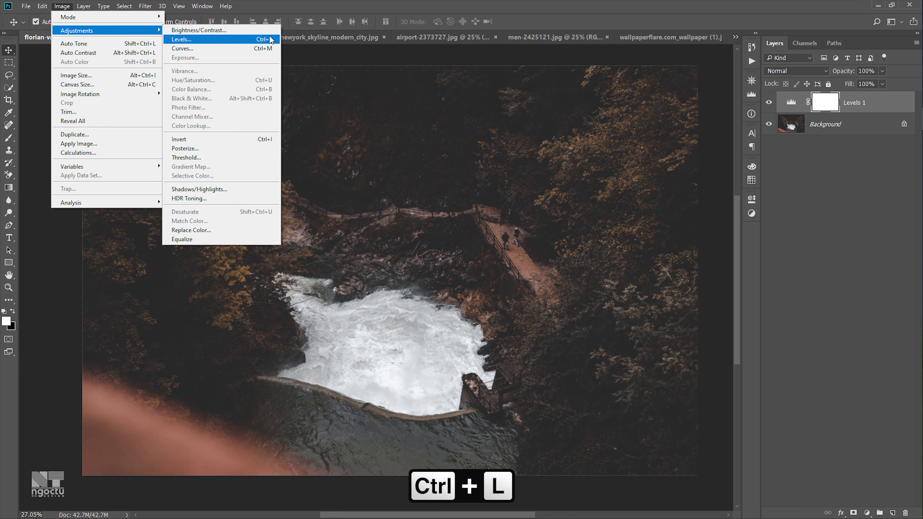
left_click_drag(473, 124, 446, 134)
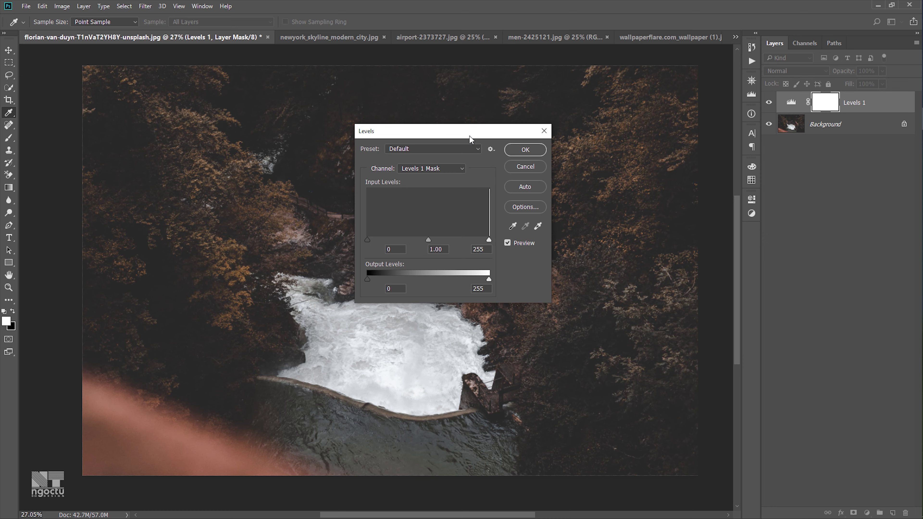
left_click(525, 167)
Raise the Levels 1 black input level to 34 to deepen the shadows.
key("v")
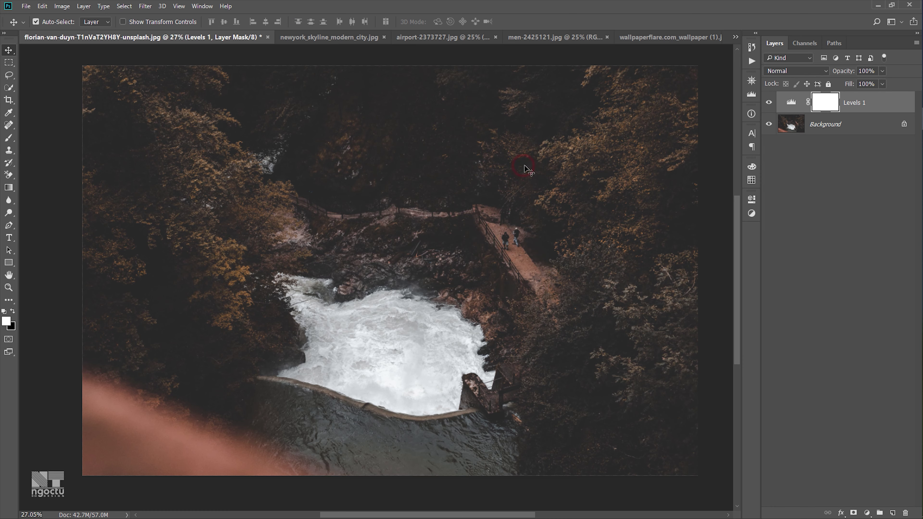
double_click(791, 103)
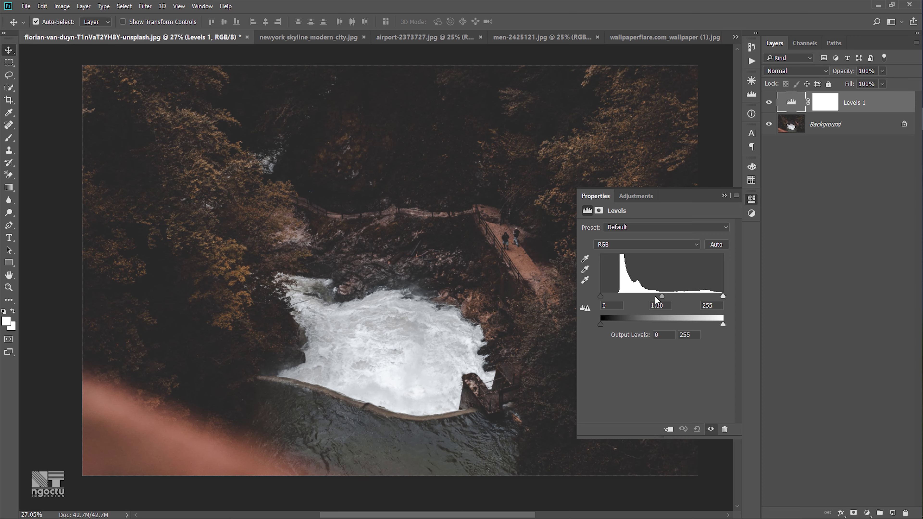
left_click(614, 306)
left_click_drag(600, 296, 617, 299)
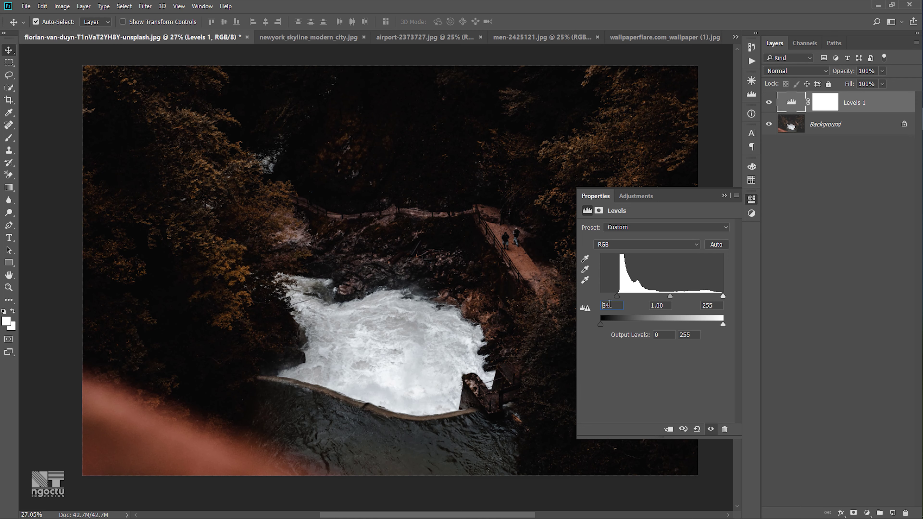
Try Levels 1 midtone values of 1.30 and 0.59, then return to 1.00.
double_click(610, 306)
left_click(670, 305)
left_click_drag(670, 296, 654, 291)
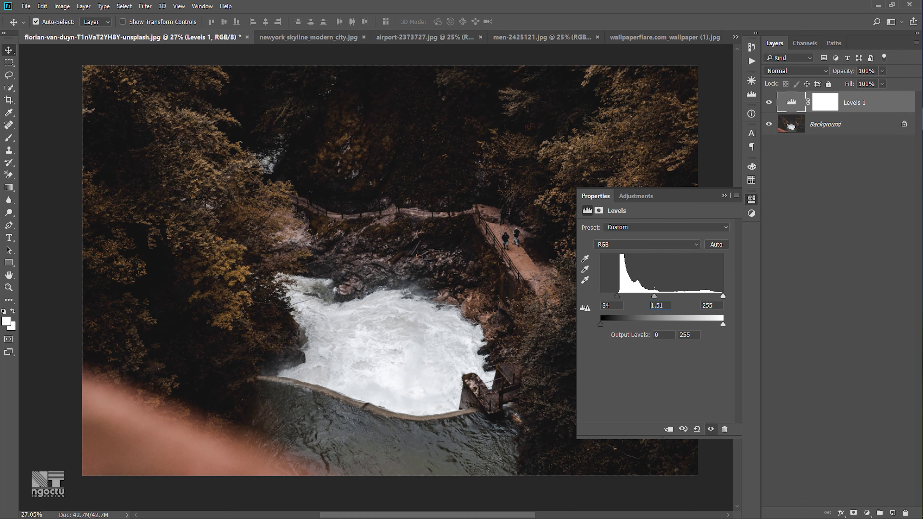
left_click_drag(656, 297, 687, 295)
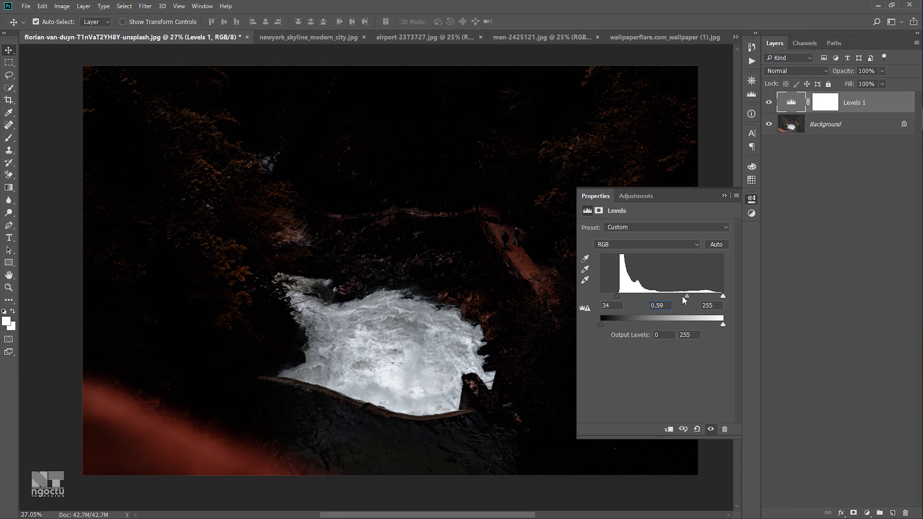
left_click_drag(687, 295, 669, 295)
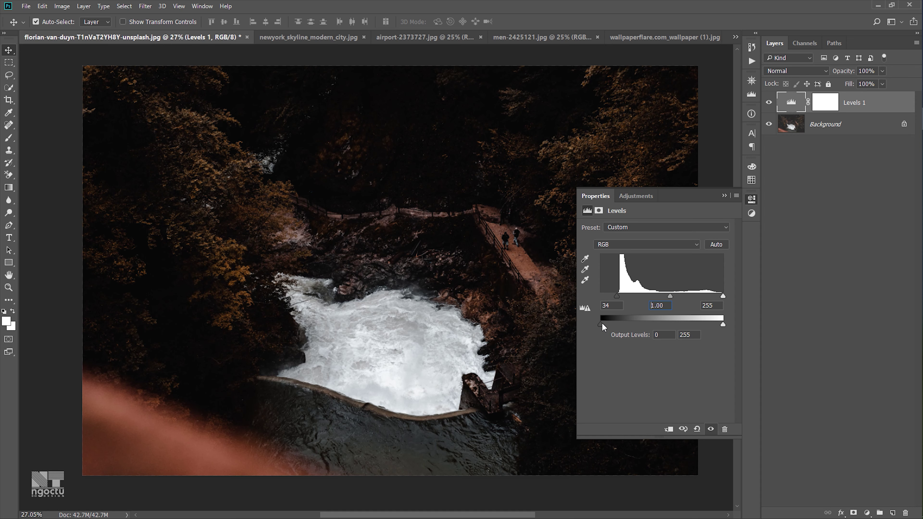
Experiment with the output black and white levels, then set the midtones to 1.53.
left_click_drag(602, 324, 610, 325)
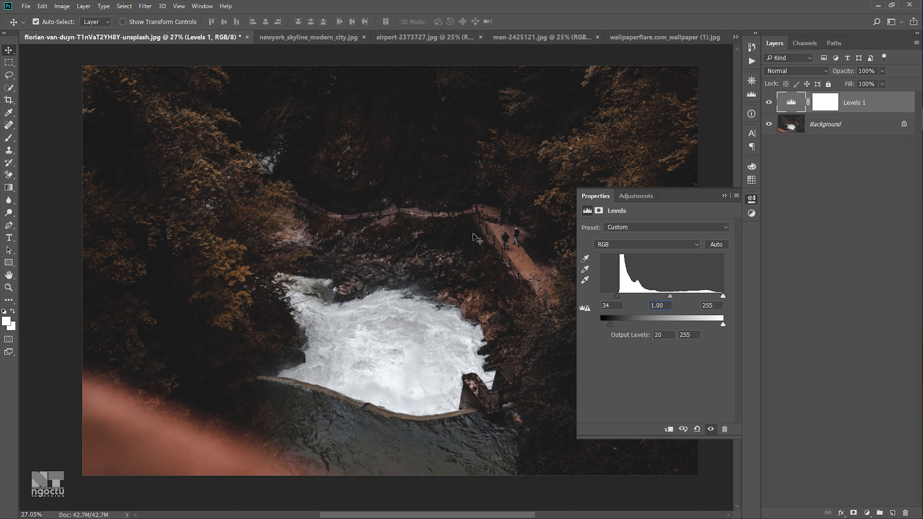
mouse_move(610, 324)
left_mouse_down()
mouse_move(721, 324)
mouse_move(601, 324)
left_mouse_up()
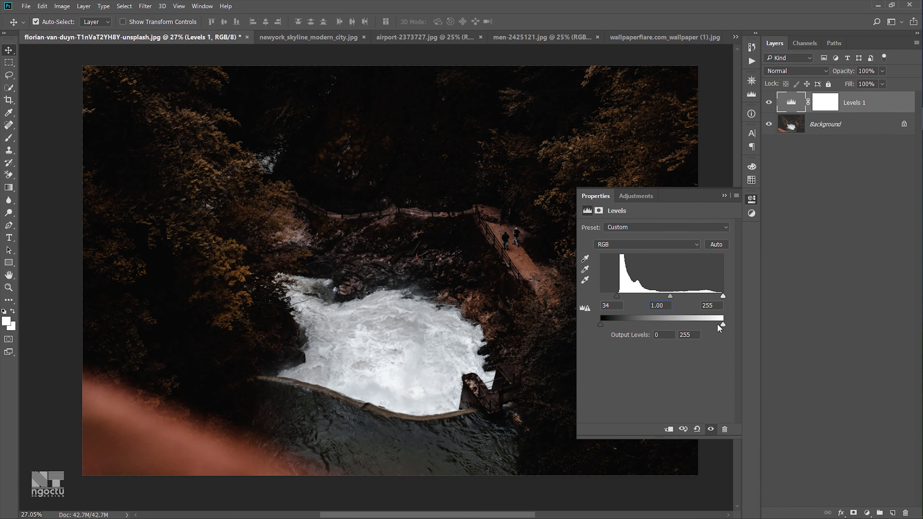
left_click(723, 325)
left_click_drag(723, 324, 664, 323)
left_click_drag(671, 296, 653, 295)
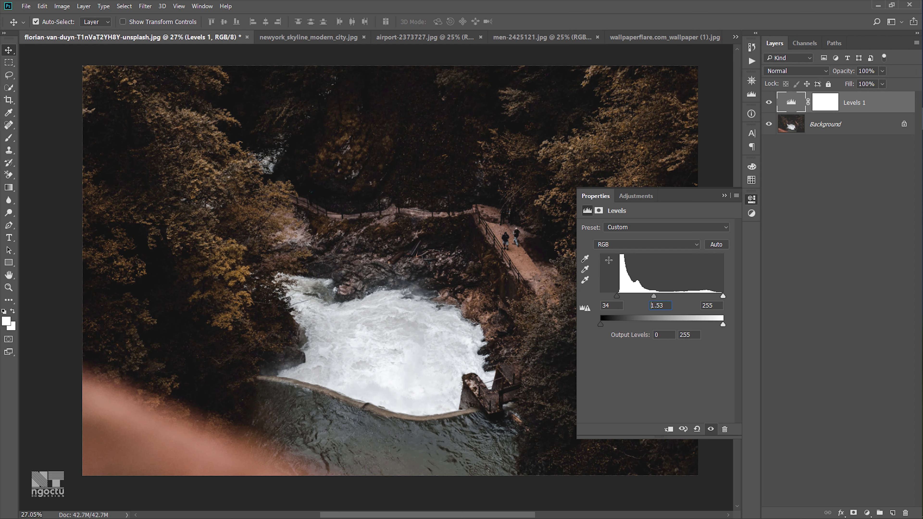
Switch Levels 1 to the Red channel and raise its black input to 7.
left_click(618, 244)
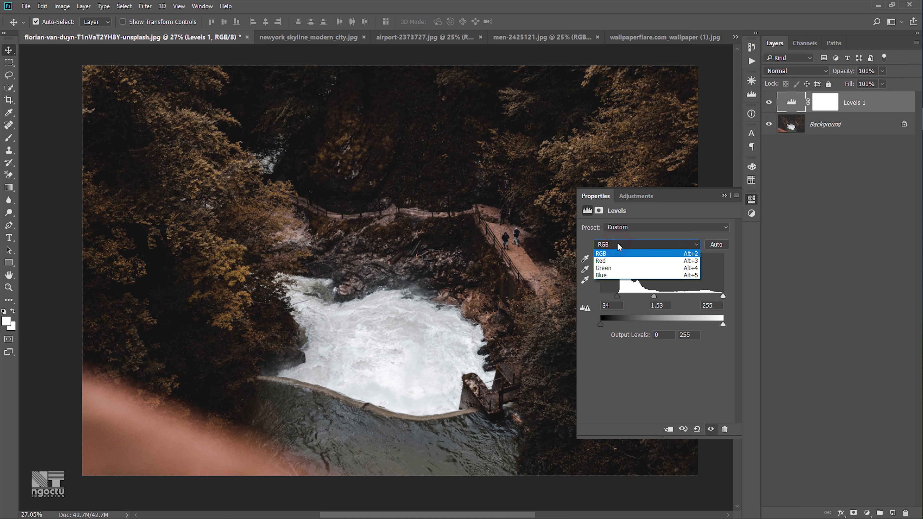
left_click(621, 260)
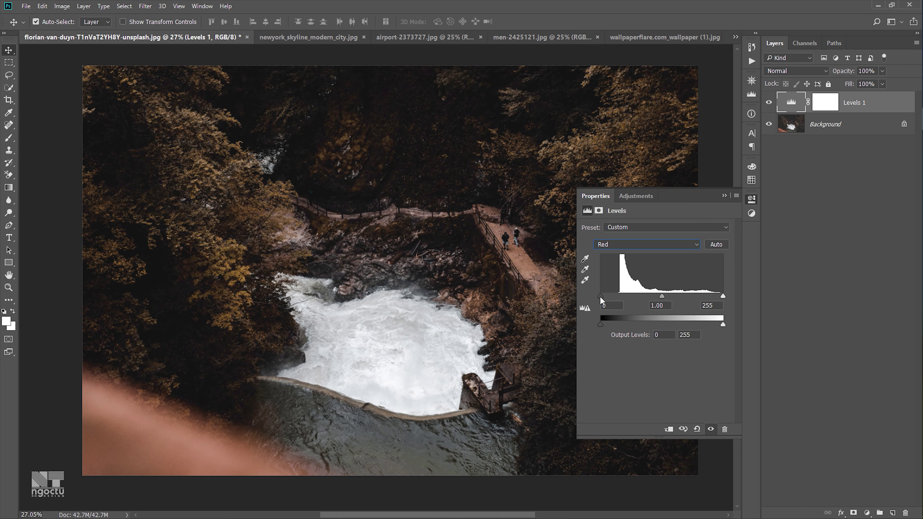
left_click_drag(600, 295, 604, 297)
left_click(639, 245)
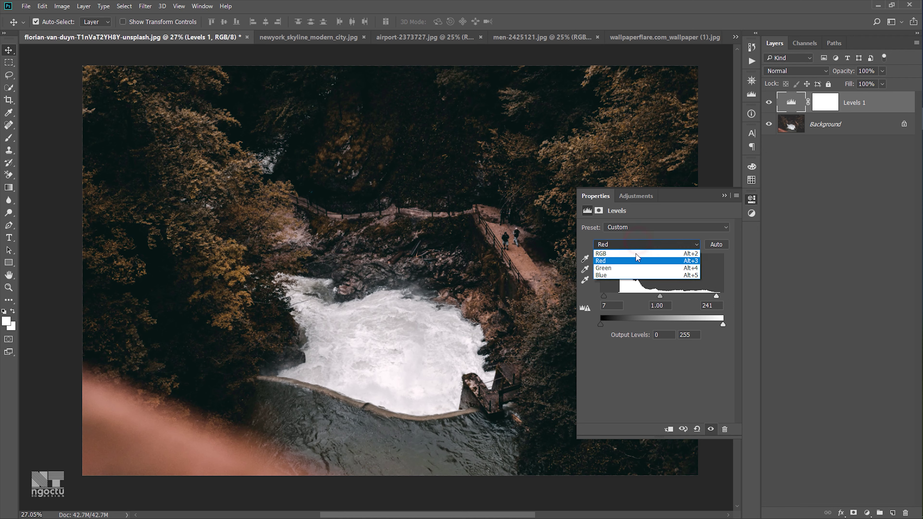
Try Blue channel input tweaks, then reset Levels 1 to the Default preset.
left_click(623, 275)
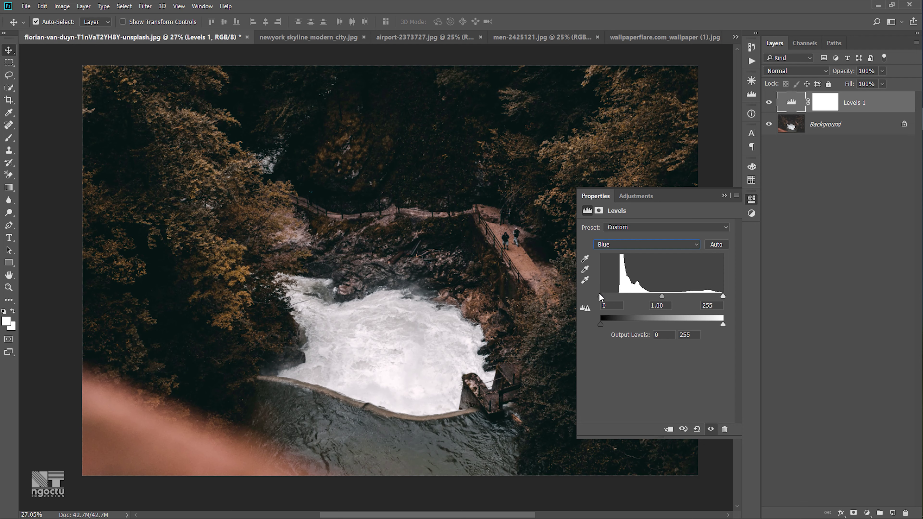
left_click_drag(600, 293, 605, 296)
left_click_drag(713, 296, 702, 296)
key("ctrl+z")
left_click(655, 227)
left_click(645, 239)
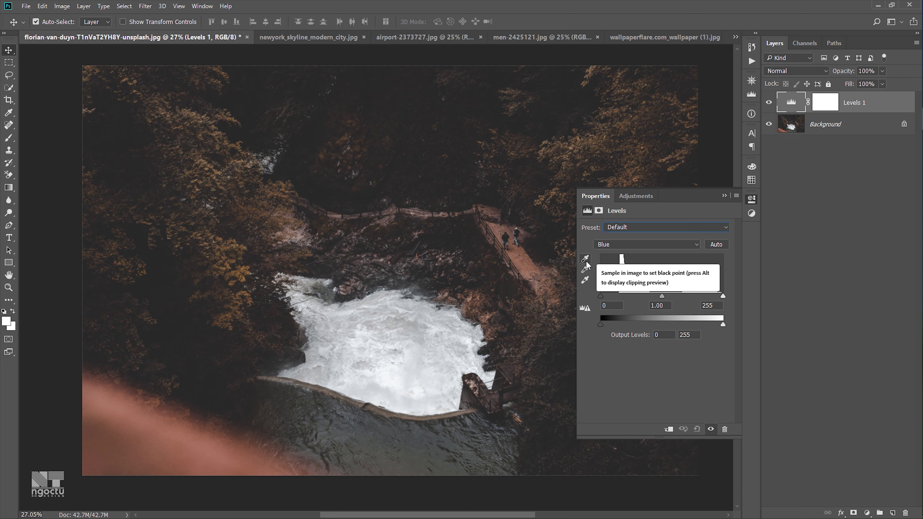
Sample the waterfall foam as white point, then set the RGB black input to about 42.
left_click(586, 280)
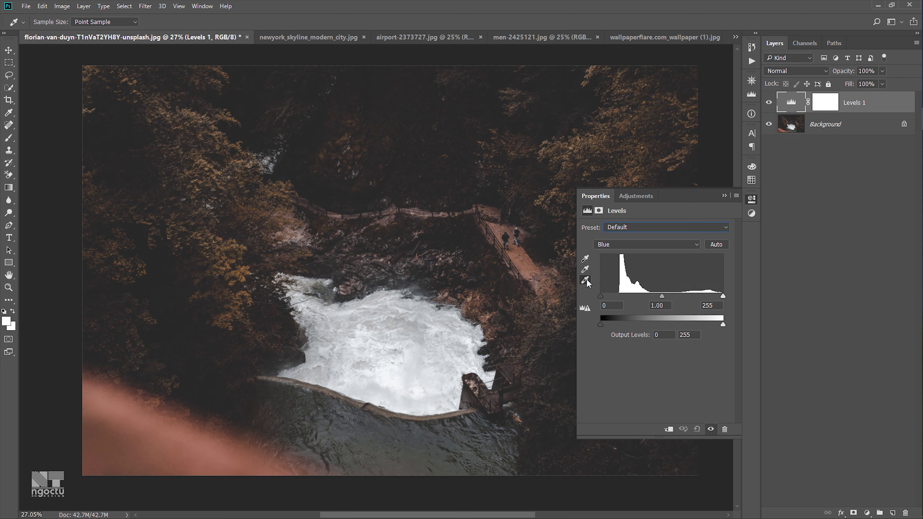
left_click(416, 350)
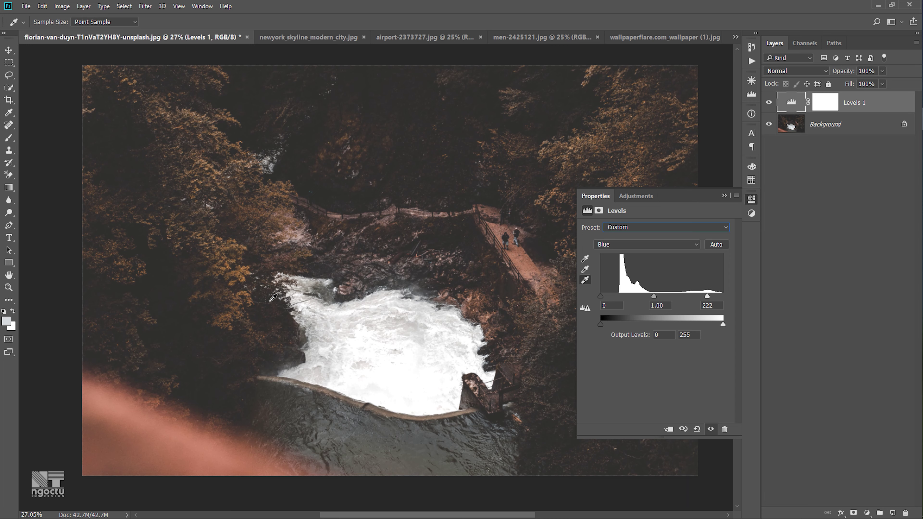
left_click(625, 244)
left_click(615, 254)
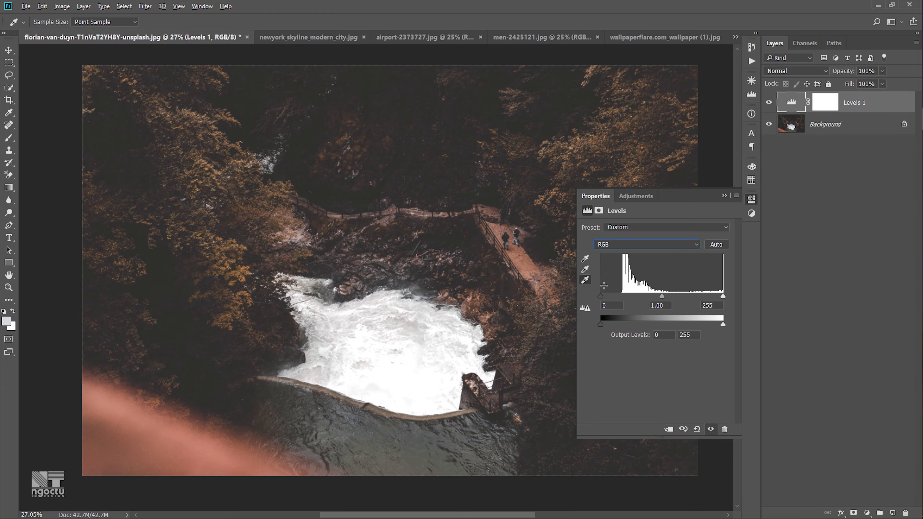
left_click_drag(600, 297, 625, 298)
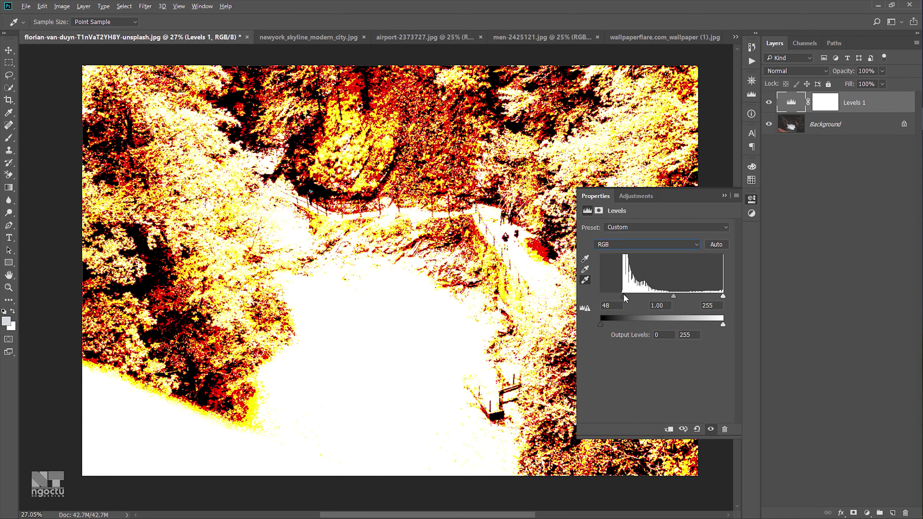
left_click_drag(623, 295, 623, 298)
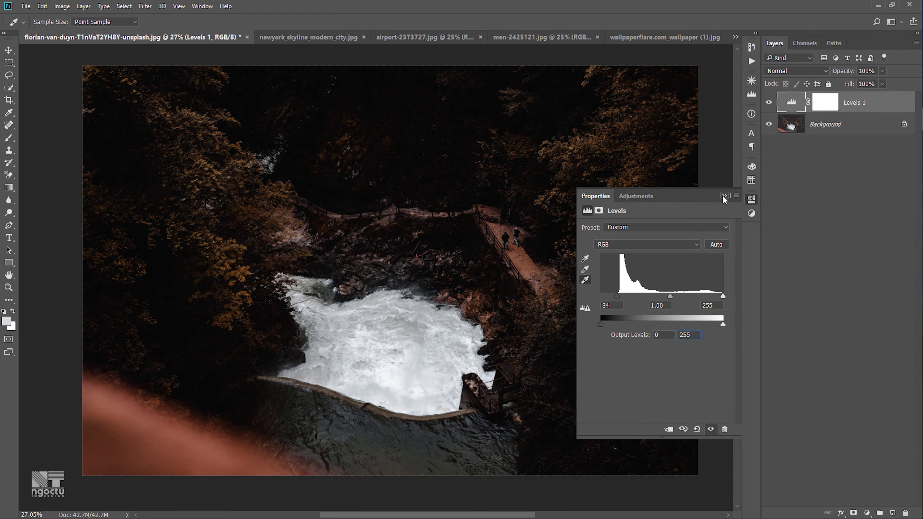
Hide Levels 1, select Background, and bring up the new adjustment layer list.
left_click(723, 196)
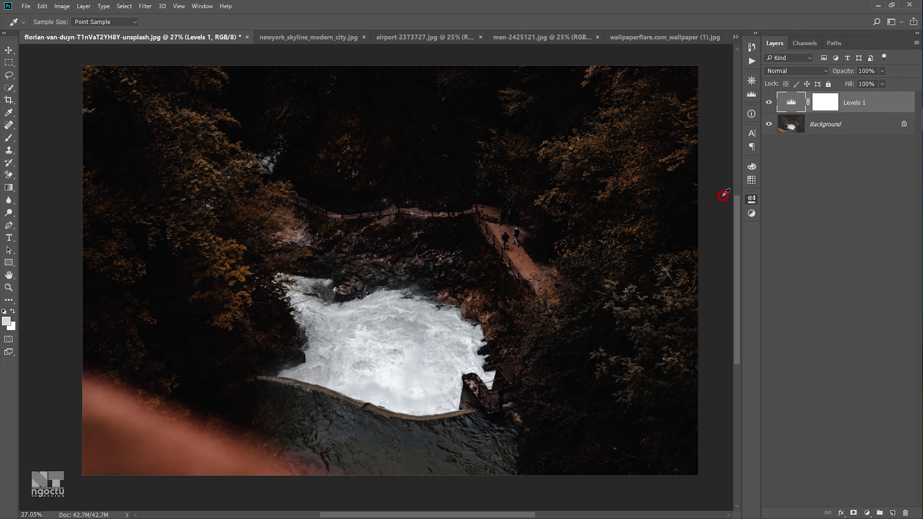
left_click(768, 103)
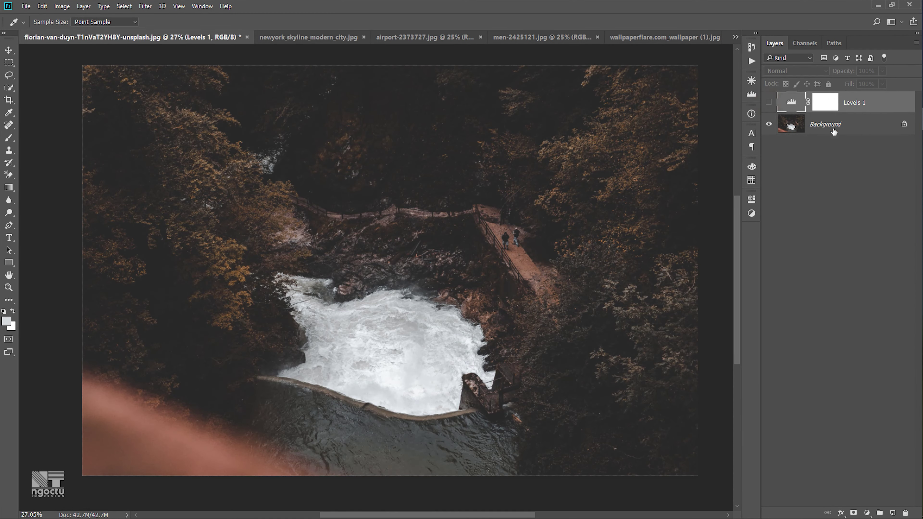
left_click(836, 131)
key("v")
left_click(867, 513)
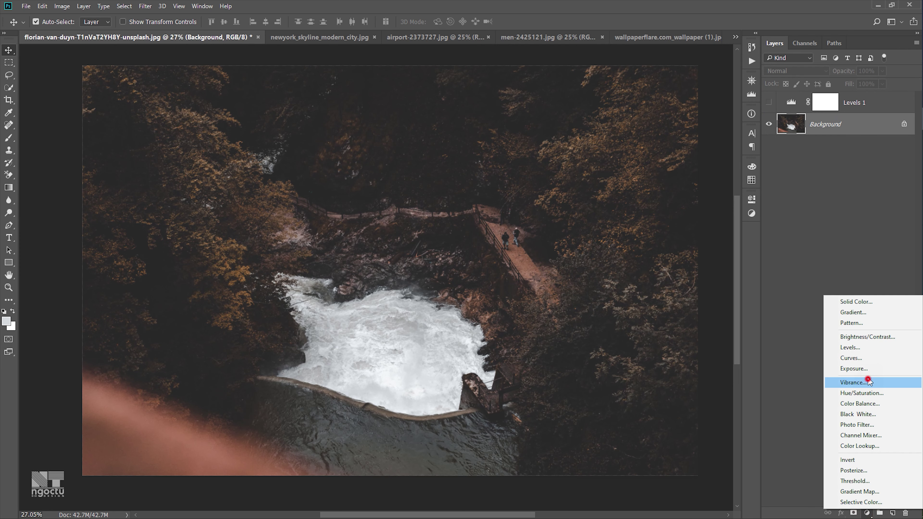
Add a Curves 1 adjustment above Background and begin bending an S-curve.
left_click(845, 370)
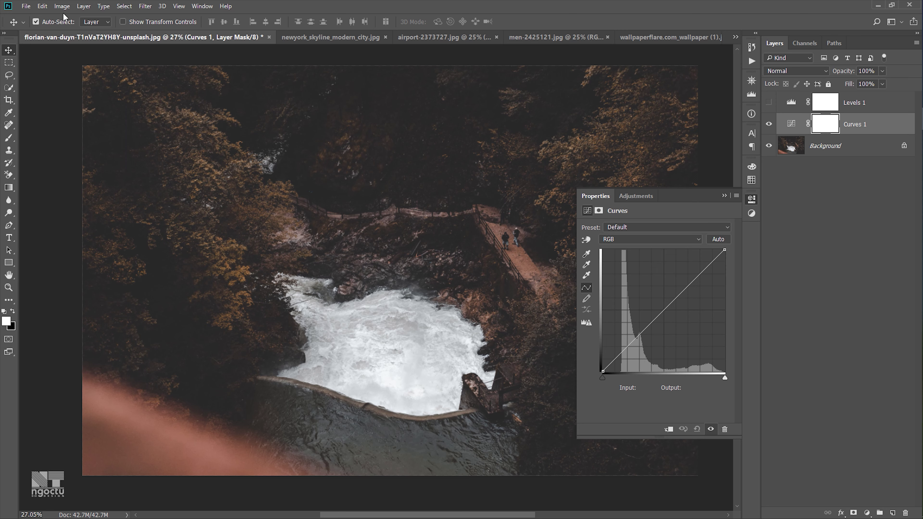
left_click(62, 6)
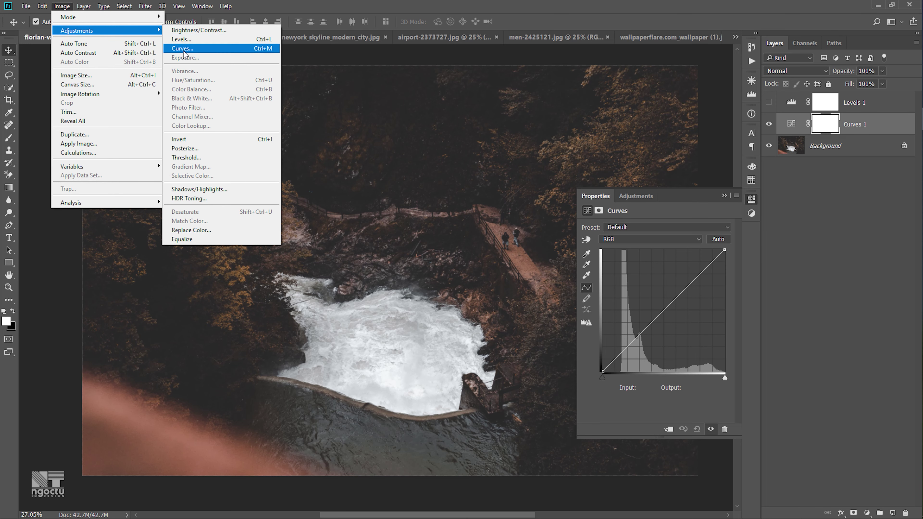
left_click(518, 8)
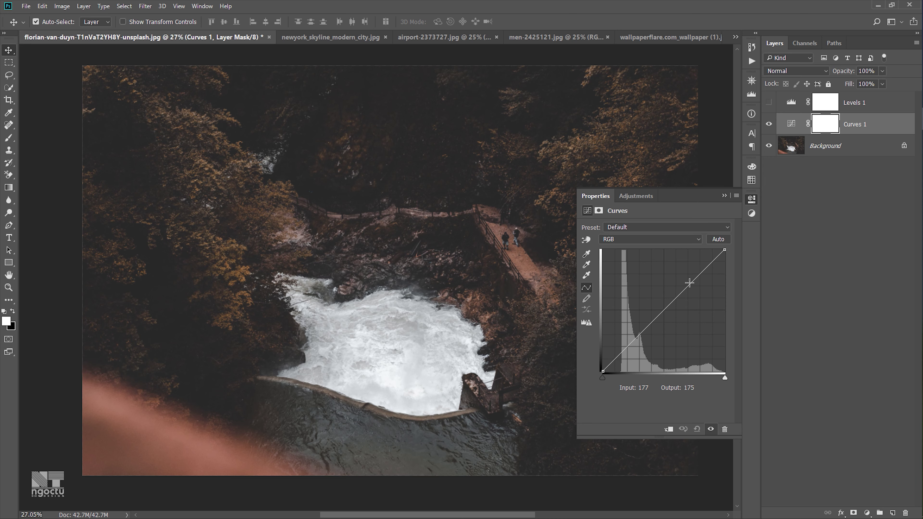
left_click_drag(689, 286, 690, 276)
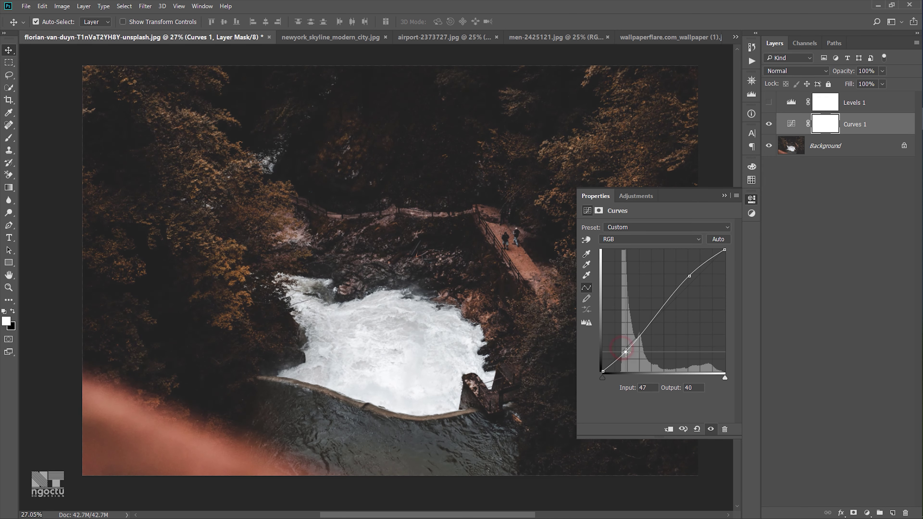
left_click_drag(622, 347, 628, 352)
Add a shadow control point and move the black point right to Input 34.
left_click(628, 352)
left_click_drag(627, 352, 635, 351)
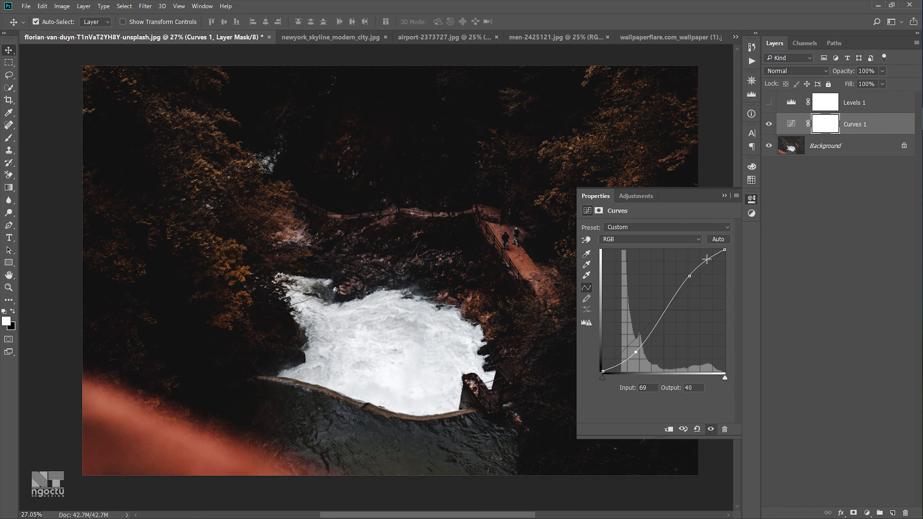
left_click_drag(635, 352, 635, 350)
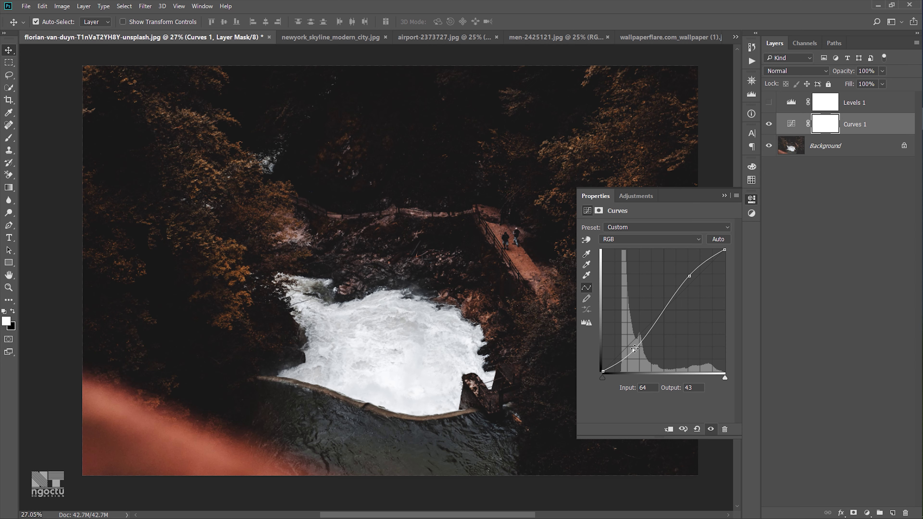
left_click_drag(611, 367, 619, 371)
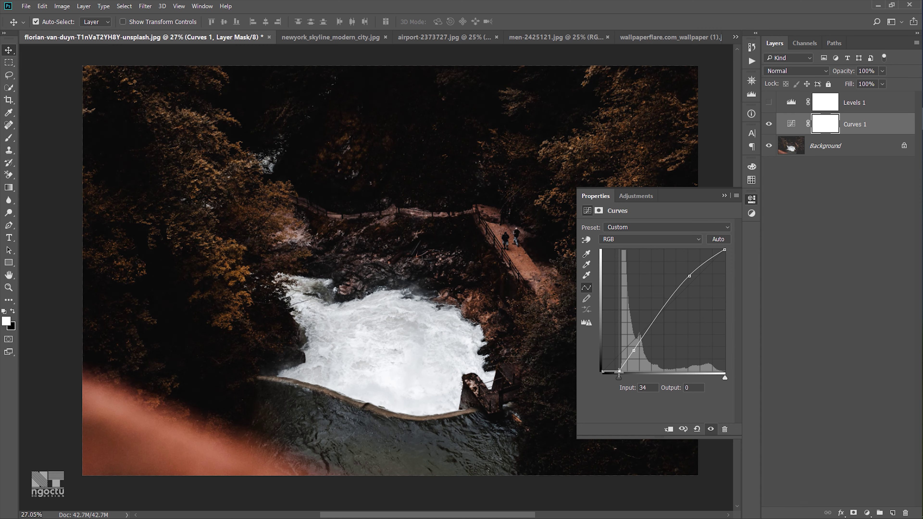
left_click(643, 389)
Refine the midtone and highlight points so input 184 maps to output 193.
left_click_drag(636, 349, 633, 341)
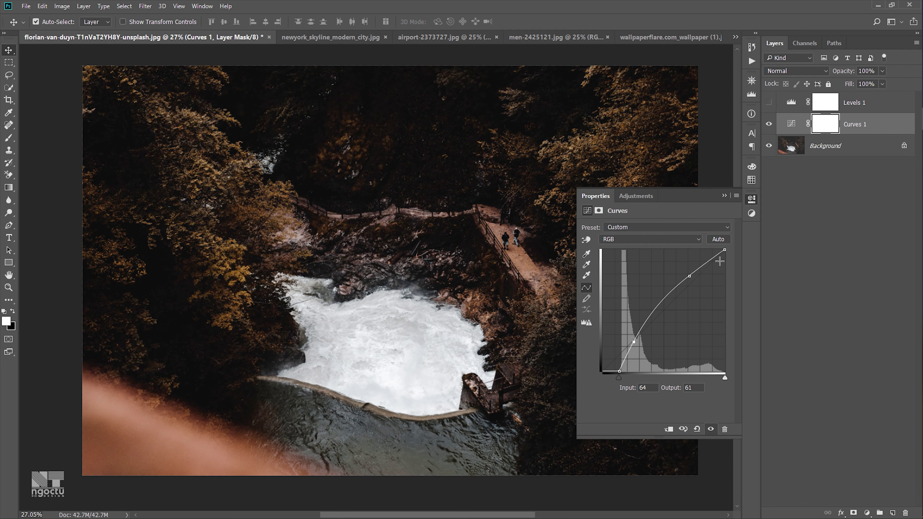
left_click(671, 294)
left_click_drag(634, 342, 634, 328)
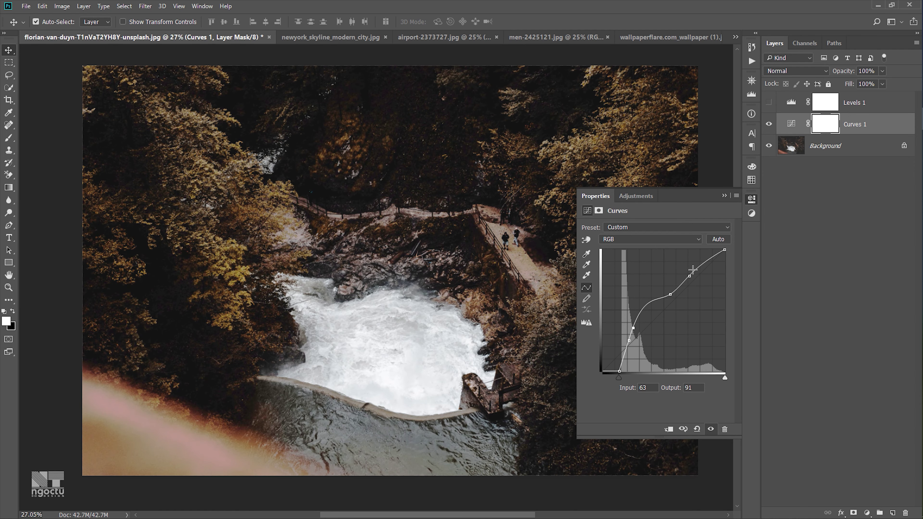
left_click_drag(689, 276, 691, 279)
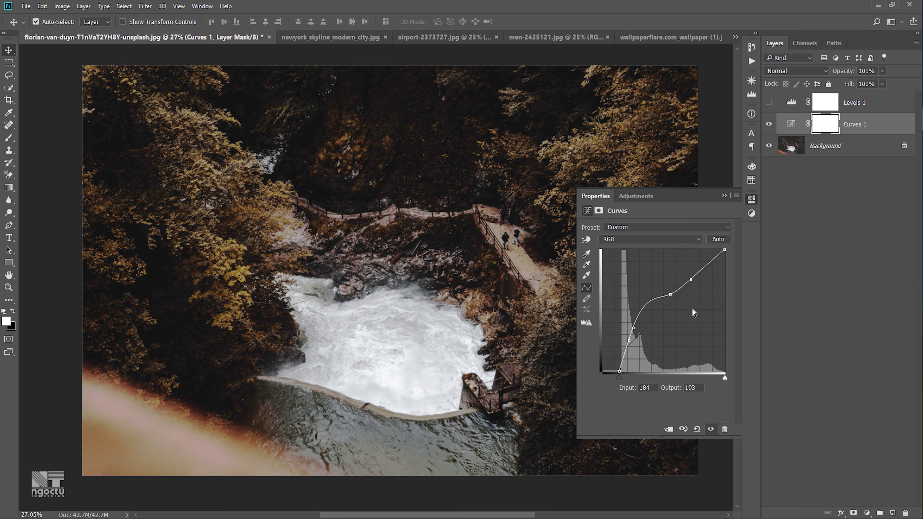
Redraw the Curves 1 curve freehand with the pencil and smooth it into an S-curve.
left_click(587, 300)
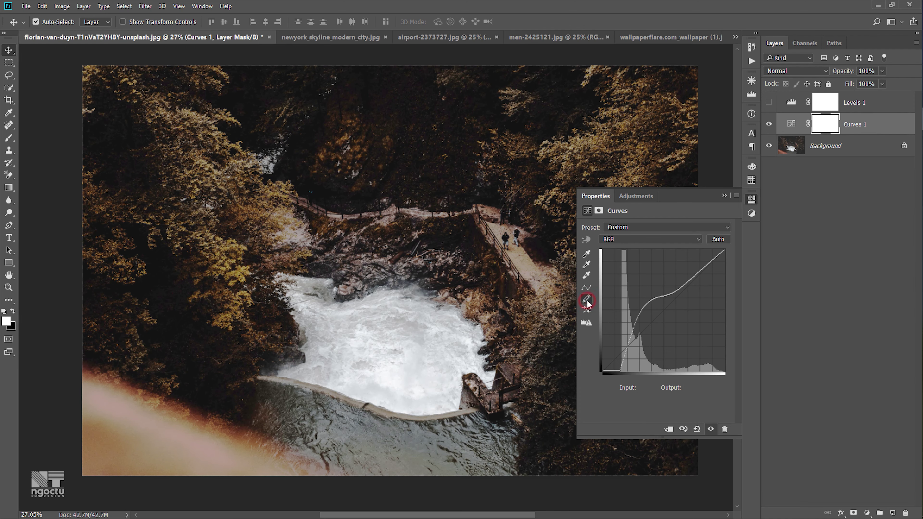
mouse_move(604, 371)
left_mouse_down()
mouse_move(649, 306)
mouse_move(722, 251)
mouse_move(598, 369)
left_mouse_up()
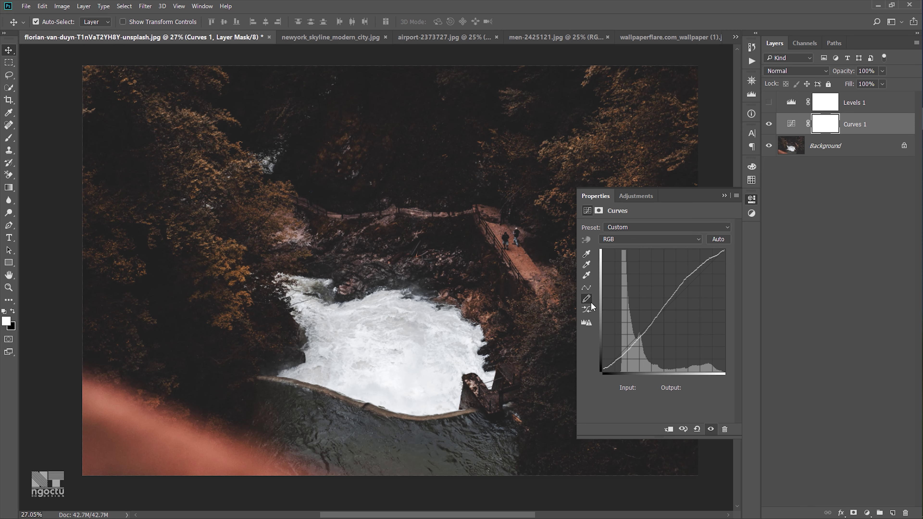
left_click(586, 288)
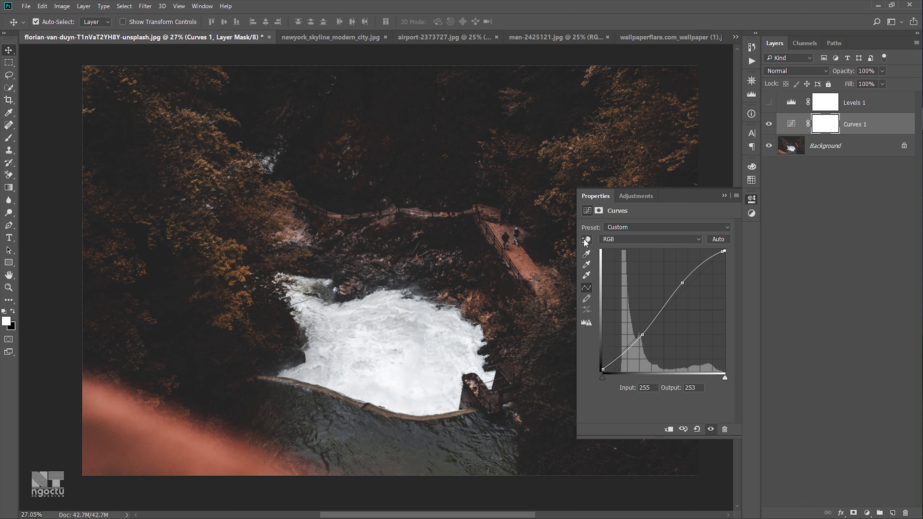
left_click(587, 240)
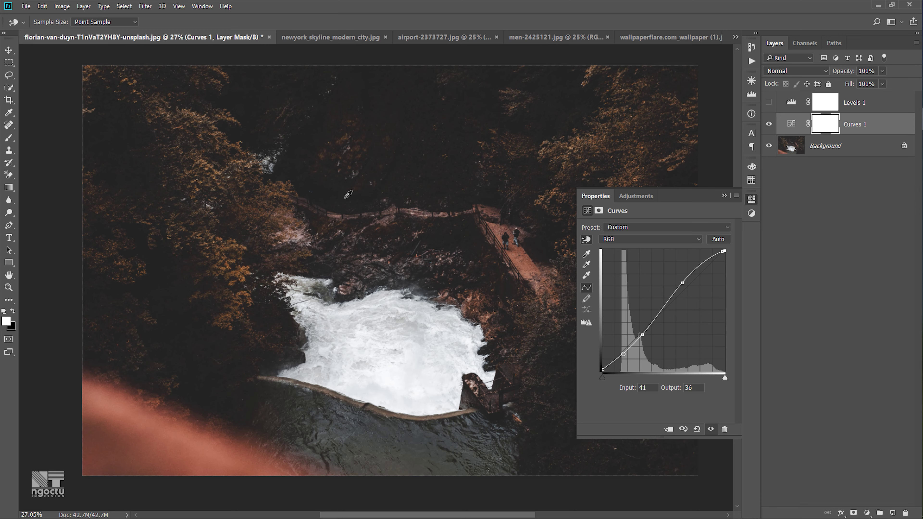
Drag on the photo to darken shadows (40 to 9) and lift highlights (229 to 246).
left_click_drag(334, 192, 330, 185)
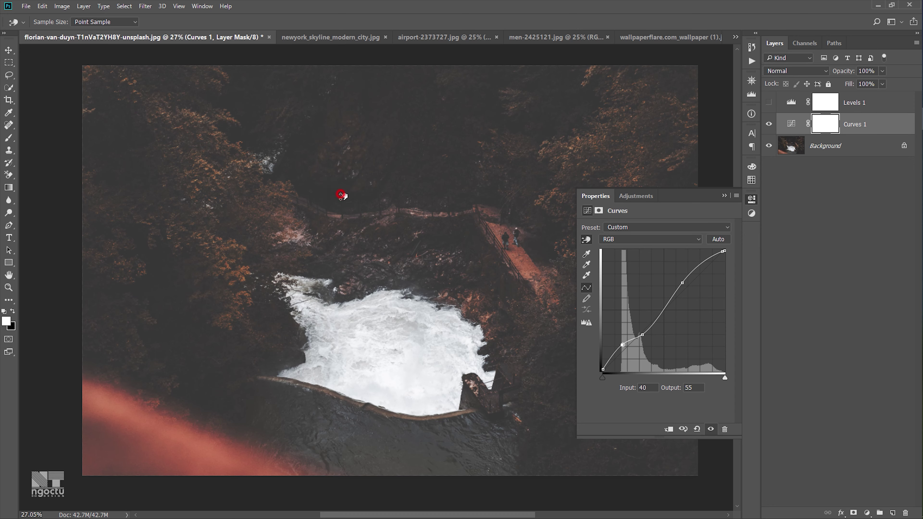
left_click_drag(341, 192, 346, 215)
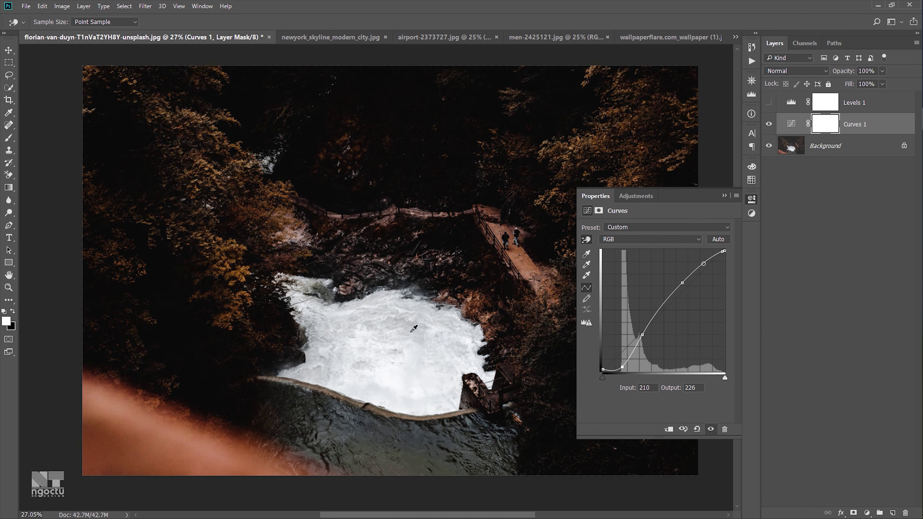
left_click_drag(410, 332, 409, 347)
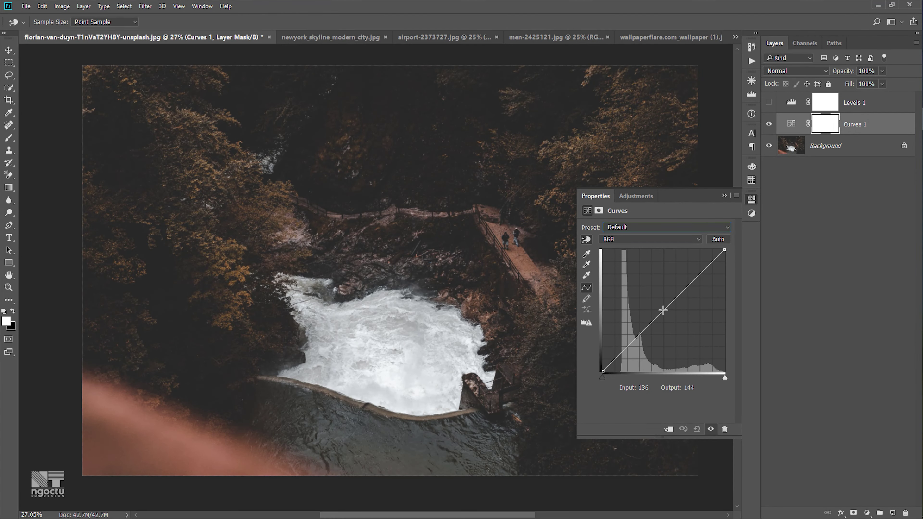
Add a curve midpoint and set its Input to 128 and Output to 255.
left_click(664, 310)
left_click(620, 390)
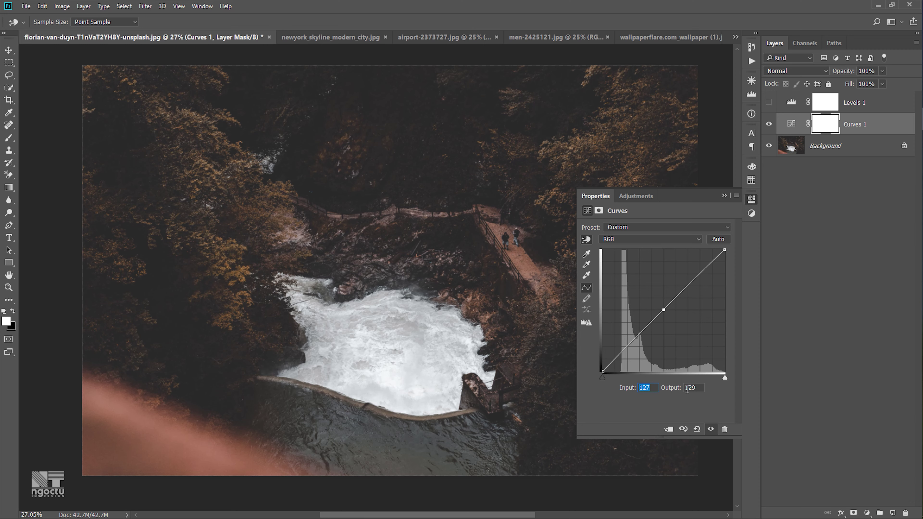
type("128")
double_click(691, 388)
type("255")
key("Return")
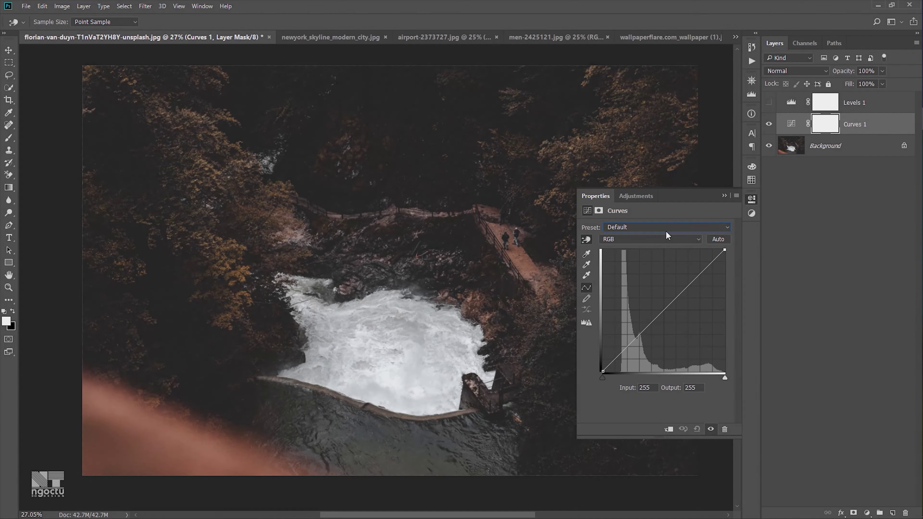
On the Red channel curve, pull the white point left and lift the black point.
left_click(658, 241)
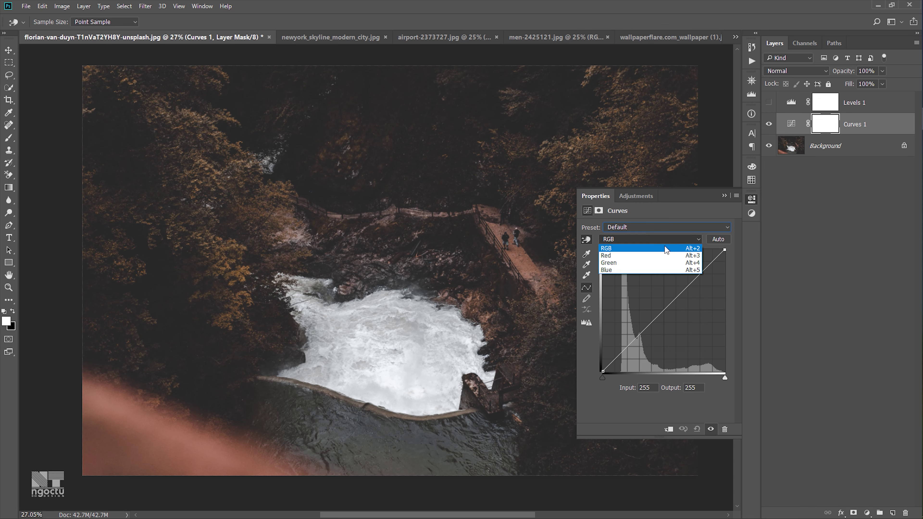
left_click(622, 257)
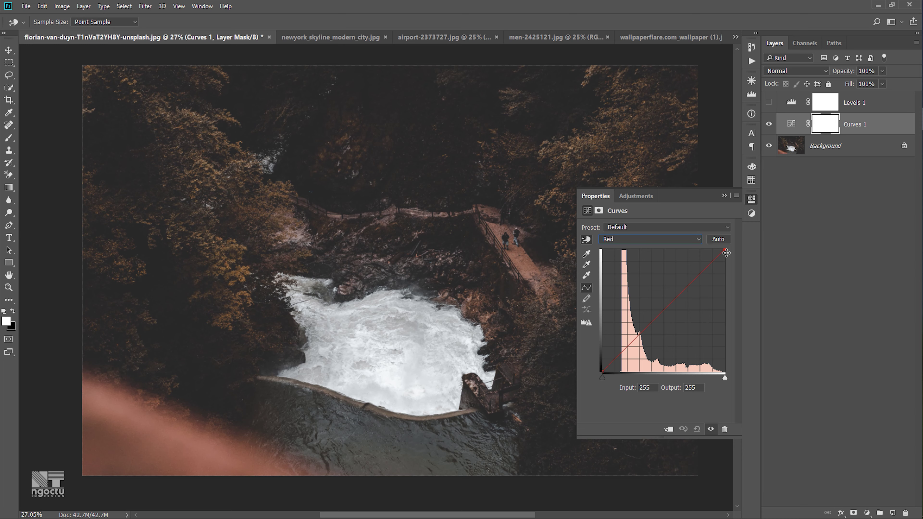
left_click_drag(726, 251, 715, 250)
left_click_drag(603, 370, 609, 372)
On the Green channel curve, pull the white point left and move the black point right.
left_click(646, 239)
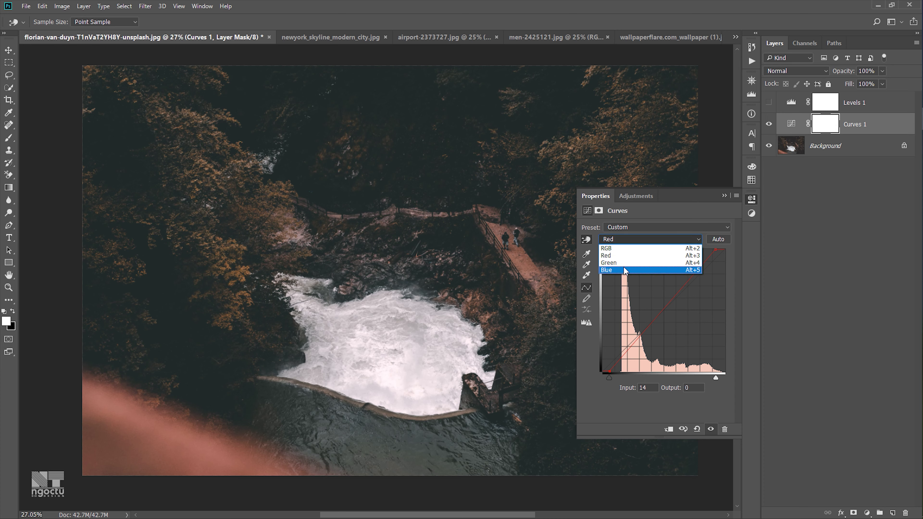
left_click(623, 264)
left_click_drag(725, 249, 719, 250)
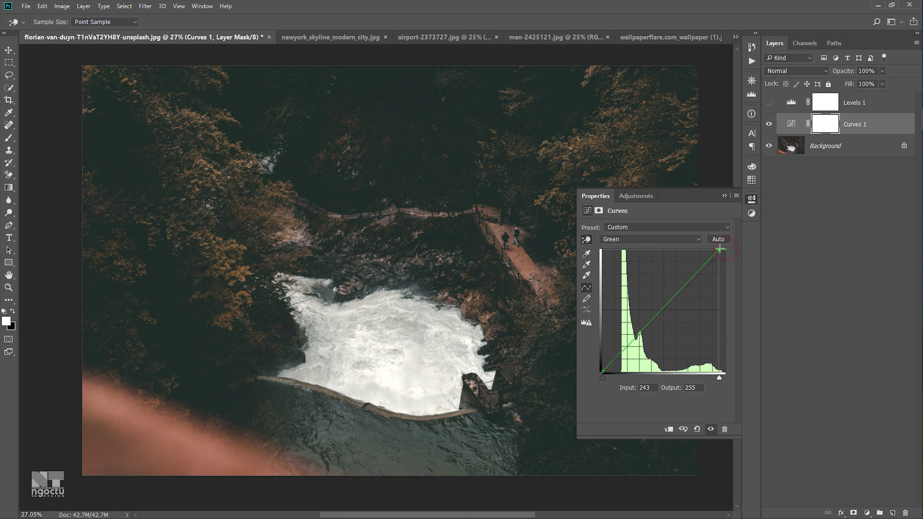
left_click_drag(602, 369, 608, 378)
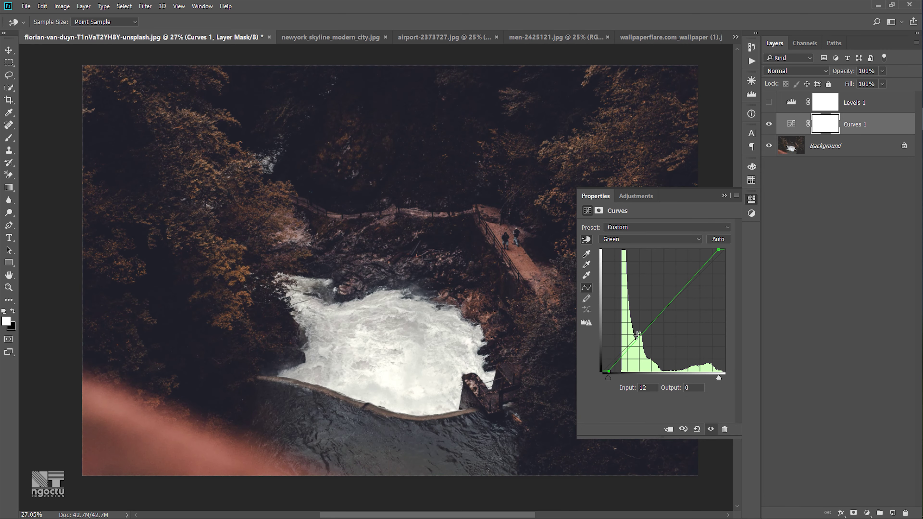
left_click(640, 239)
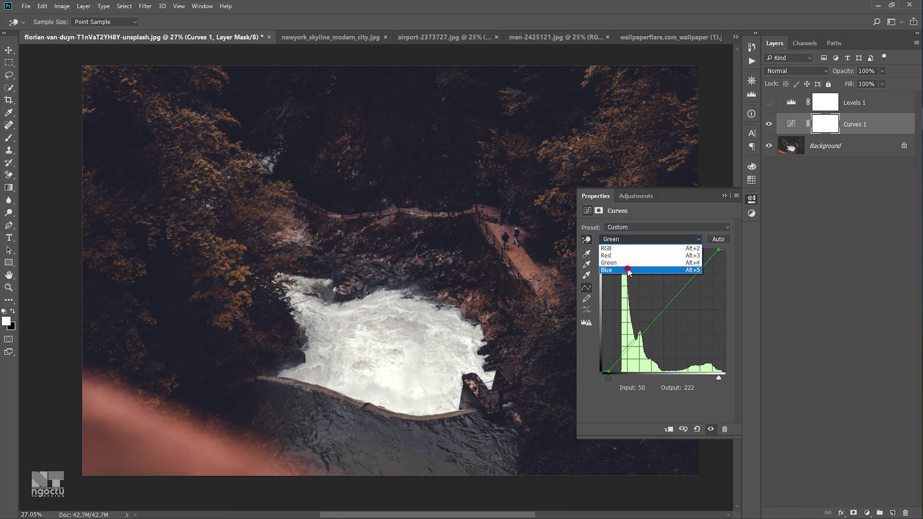
Lower the Blue curve's white point and raise its black point to warm the highlights.
left_click(614, 270)
left_click_drag(725, 250, 726, 257)
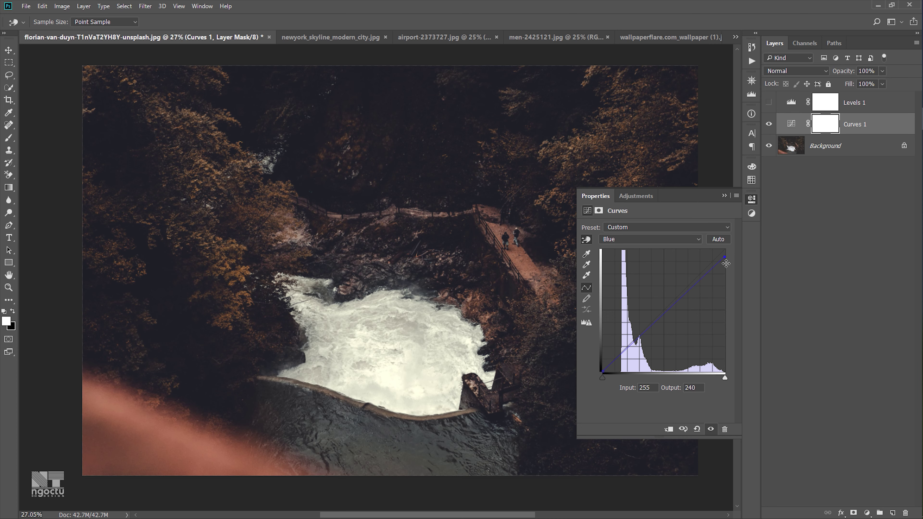
left_click_drag(602, 372, 602, 369)
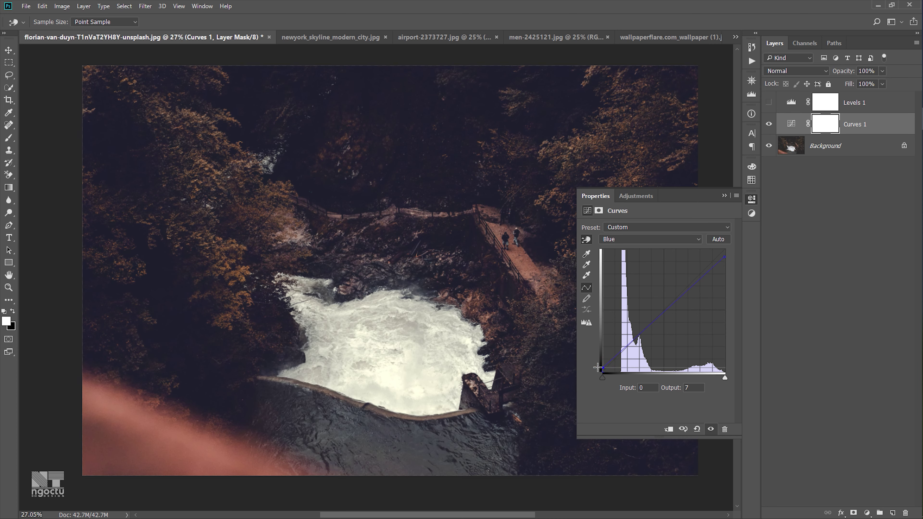
left_click(725, 255)
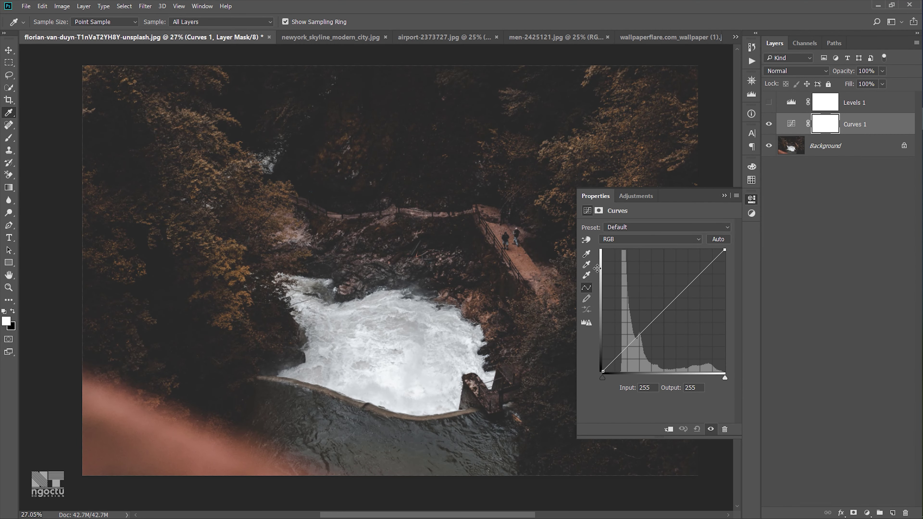
Sample the Curves white point from the waterfall's white water, then open the midtone target colour settings.
left_click(587, 276)
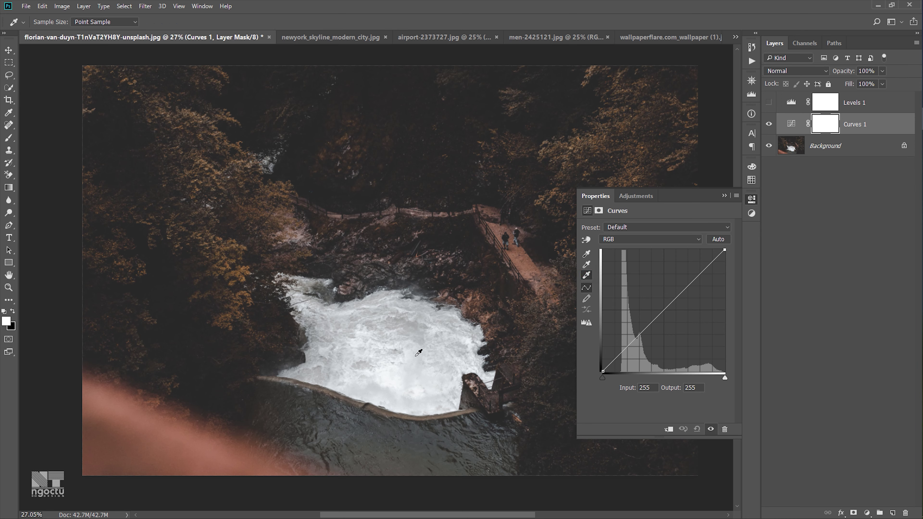
left_click(389, 371)
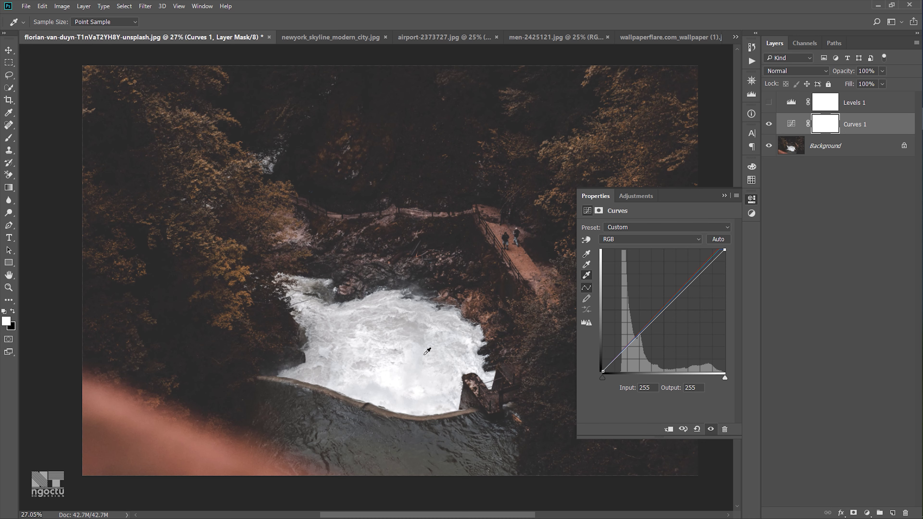
left_click(412, 350)
left_click(211, 382)
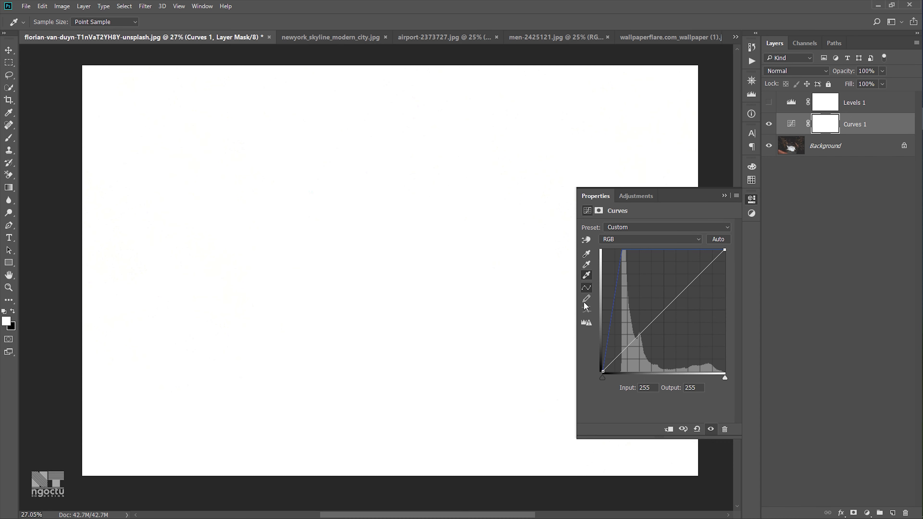
left_click(351, 374)
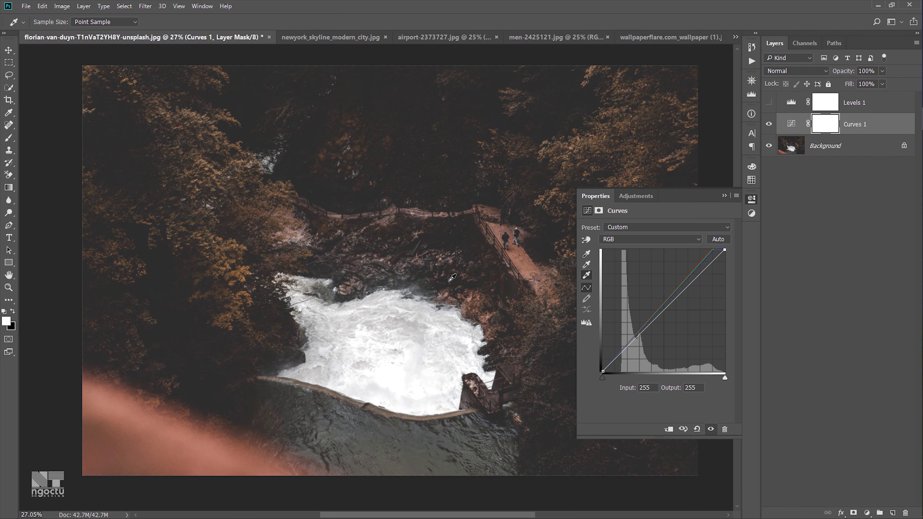
left_click(523, 251)
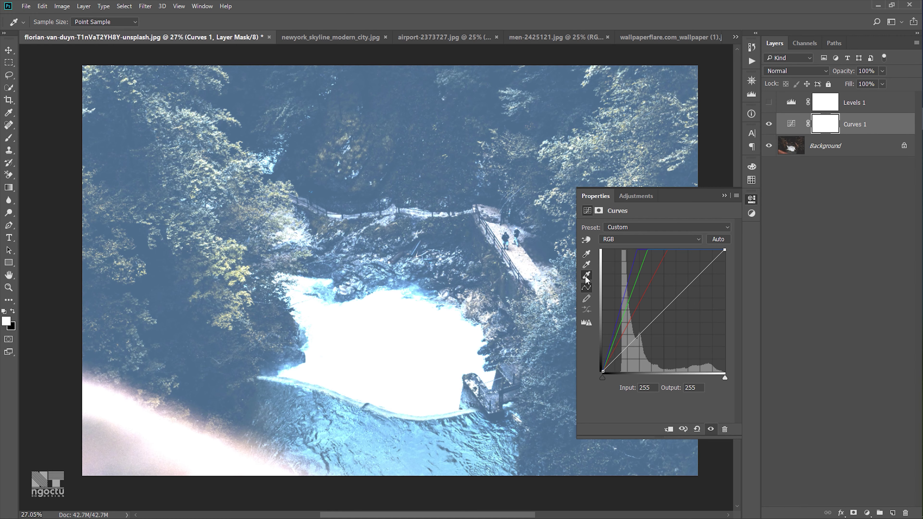
left_click(391, 353)
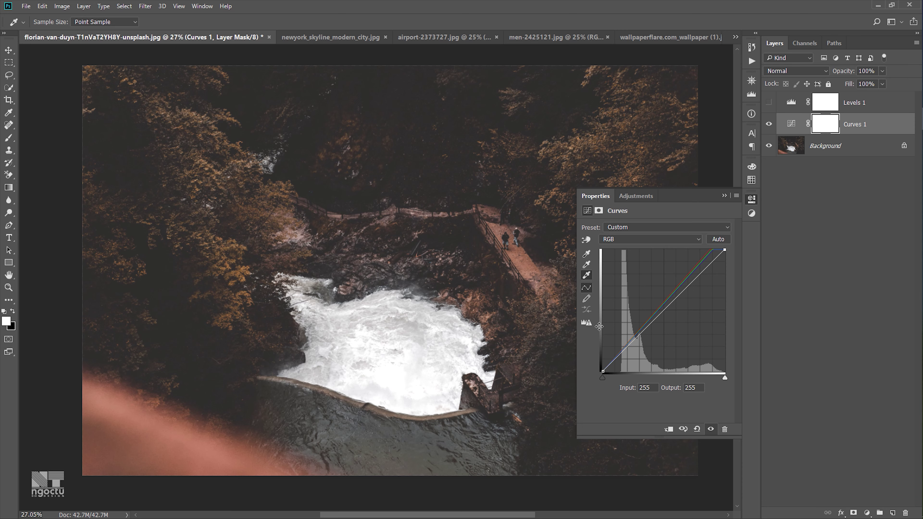
double_click(586, 264)
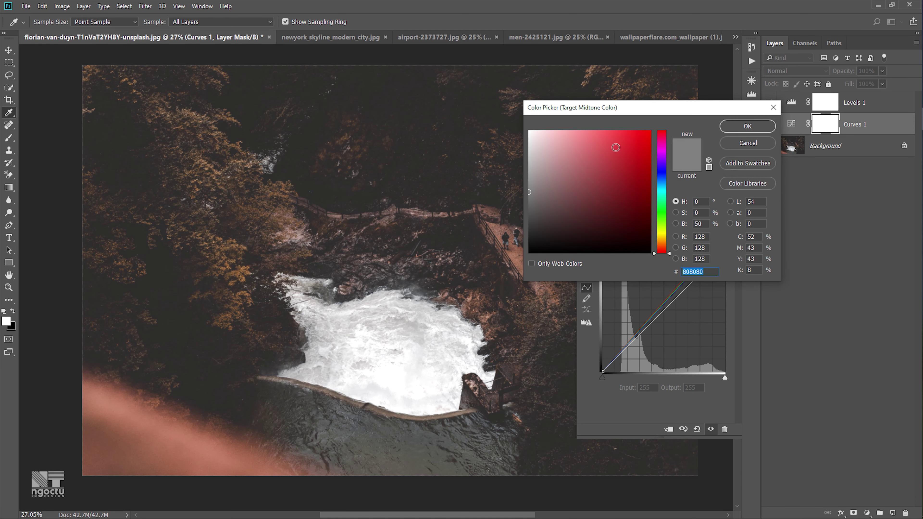